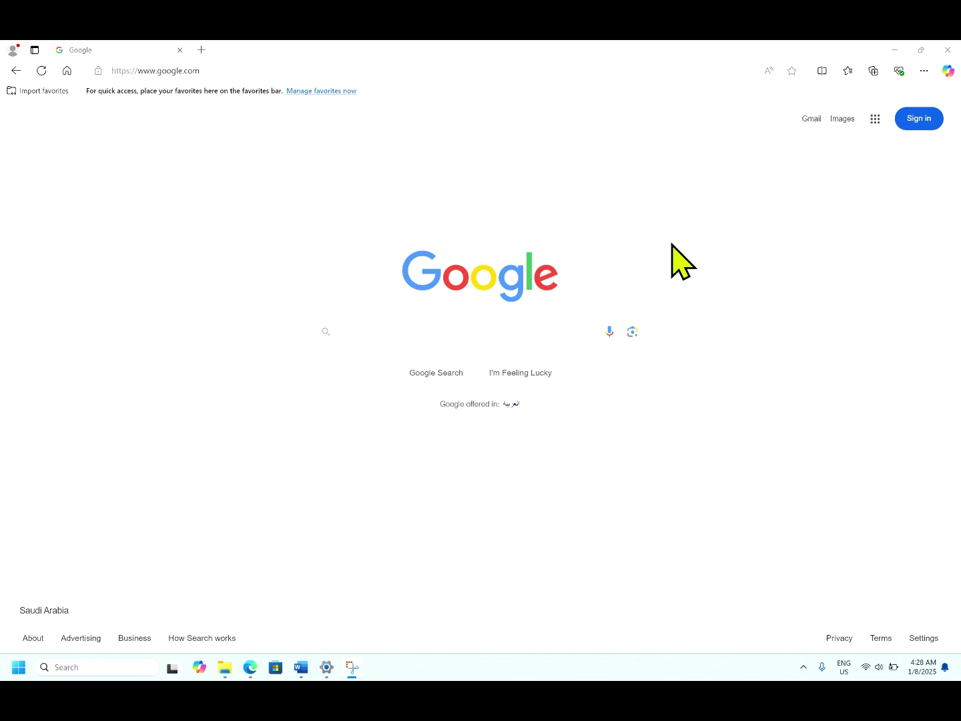
# Search Google for 'rufus download'.
pyautogui.click(499, 330)
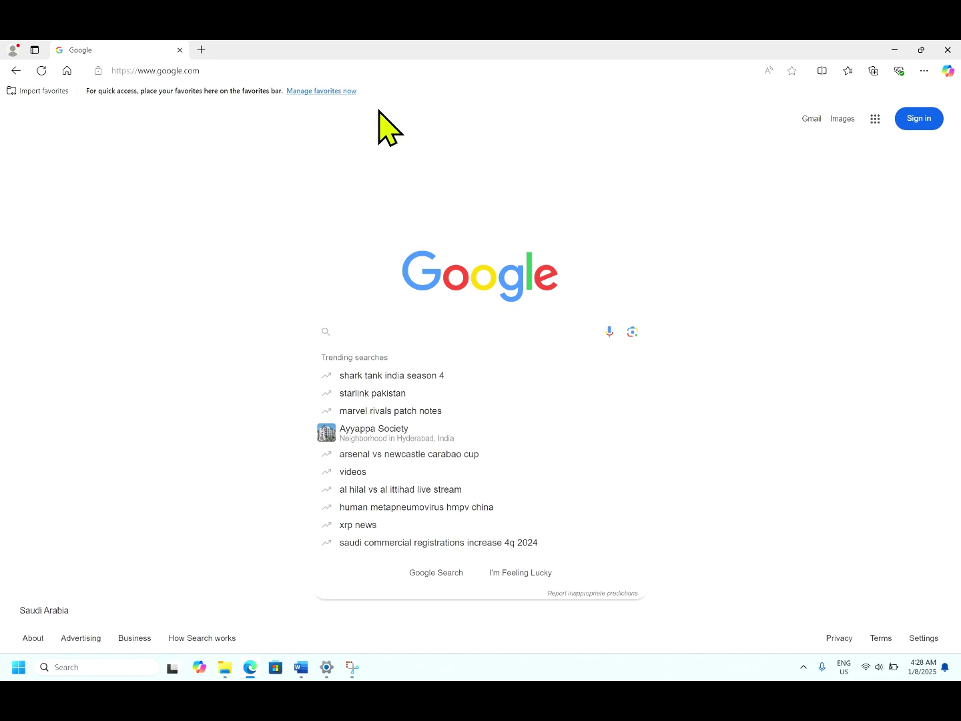
pyautogui.write('rufus')
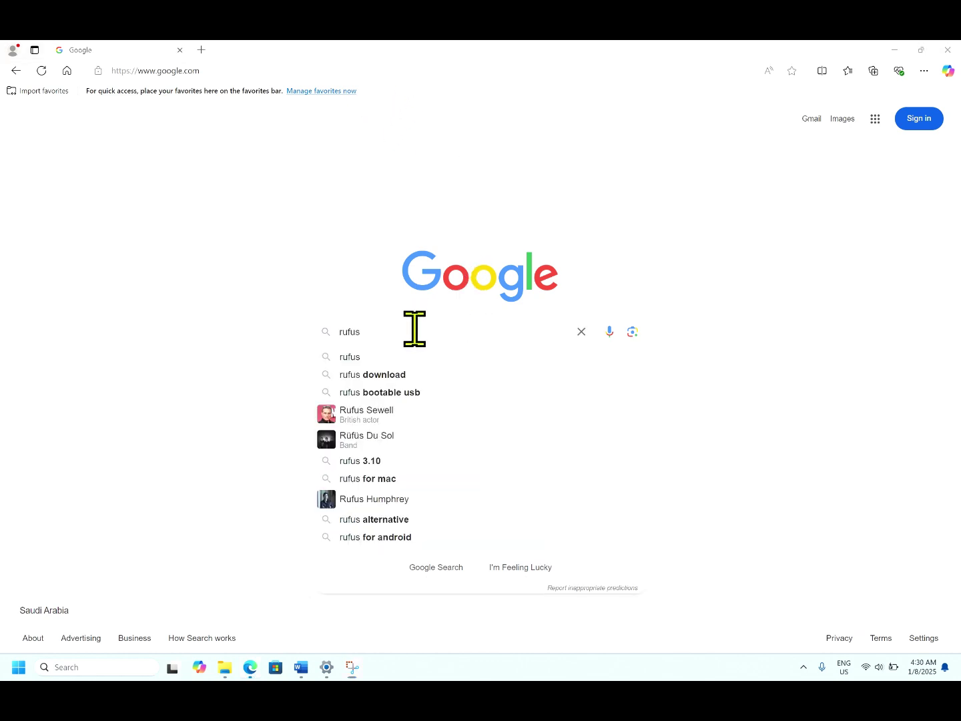
pyautogui.click(414, 328)
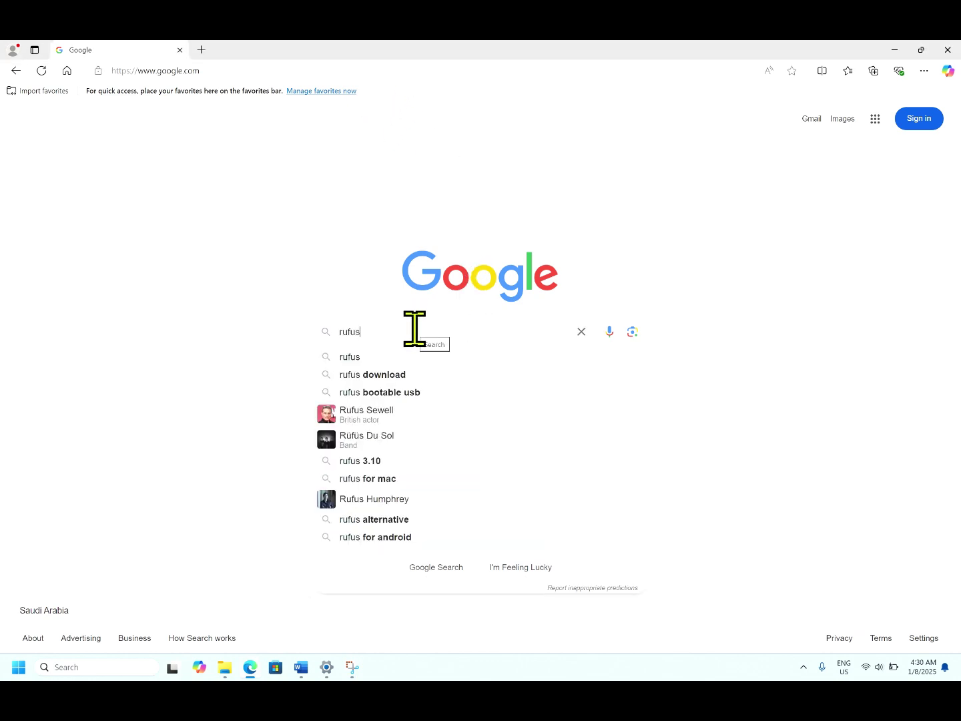
pyautogui.write('download')
pyautogui.press('Return')
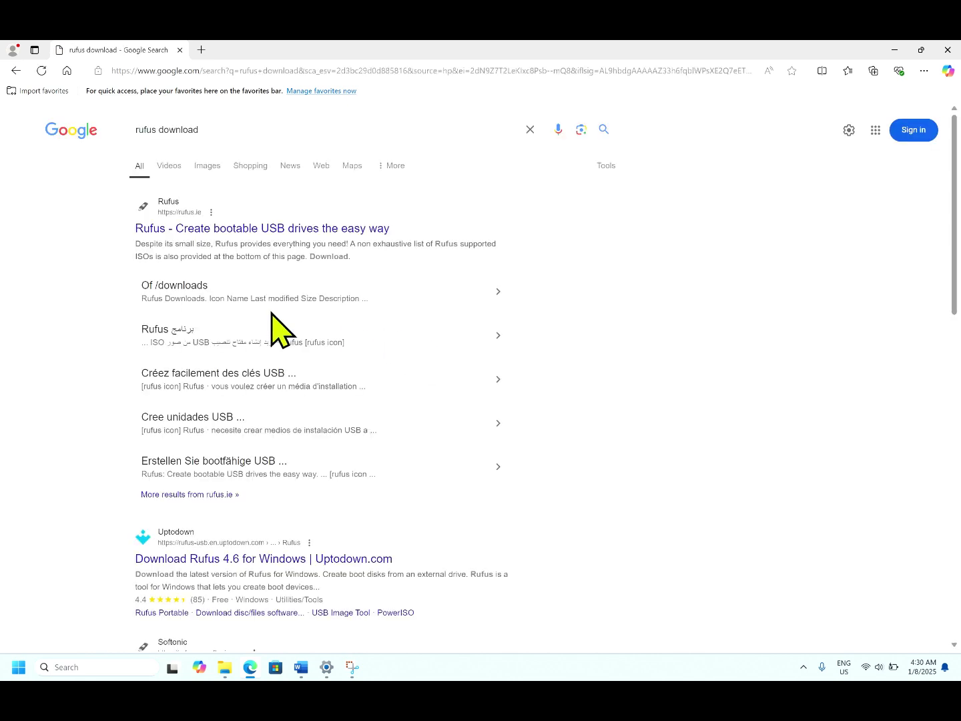
# Open the rufus.ie result and scroll to the Download table listing rufus-4.6.
pyautogui.click(220, 234)
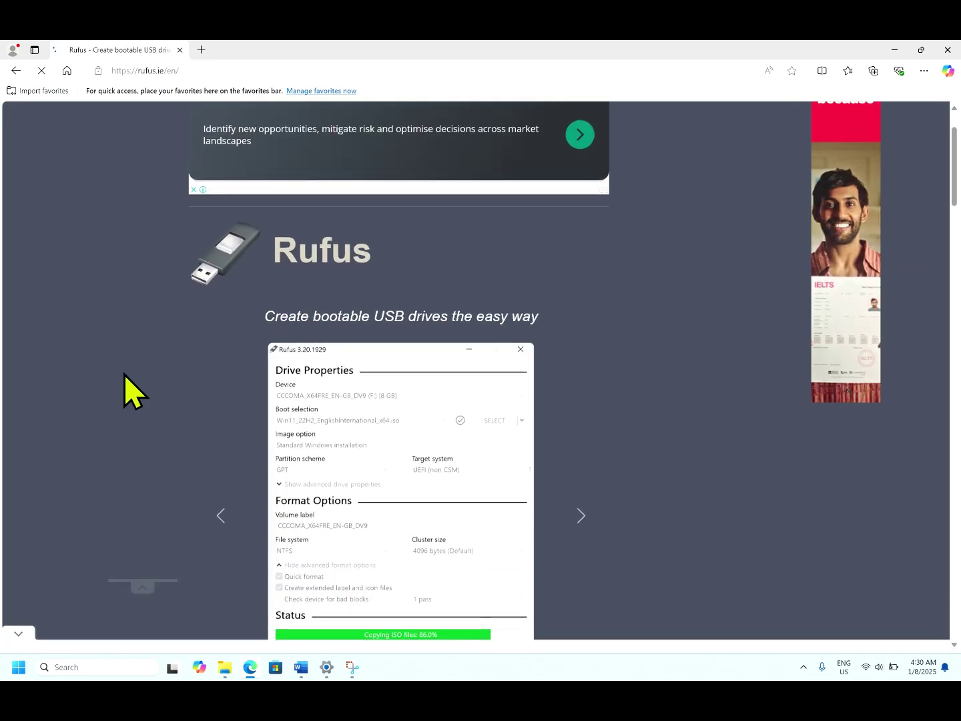
pyautogui.scroll(-2, 124, 373)
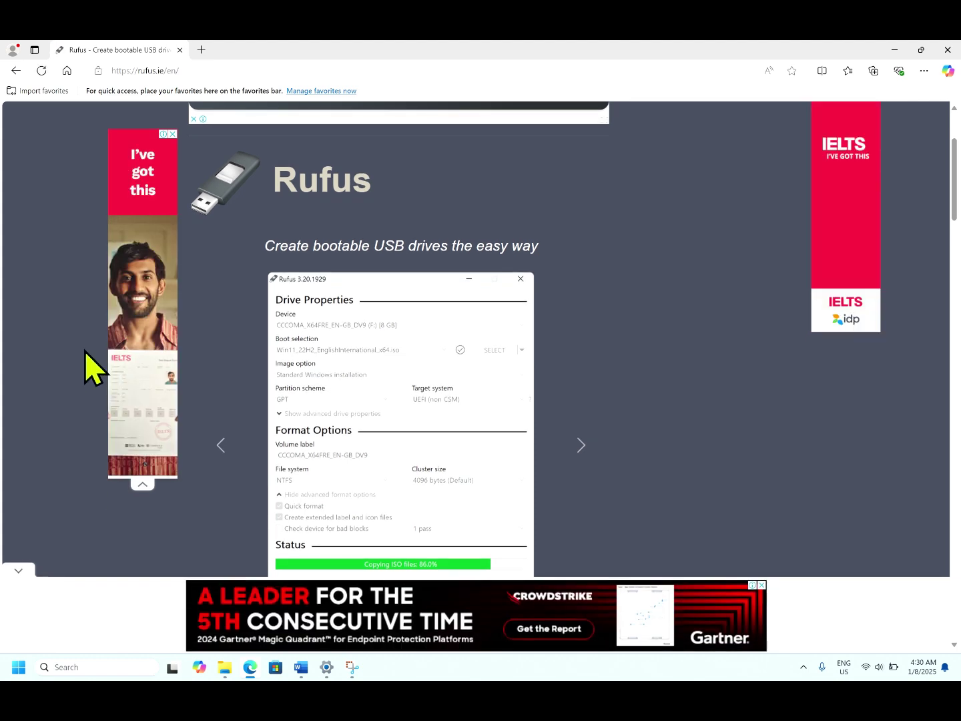
pyautogui.scroll(-9, 84, 350)
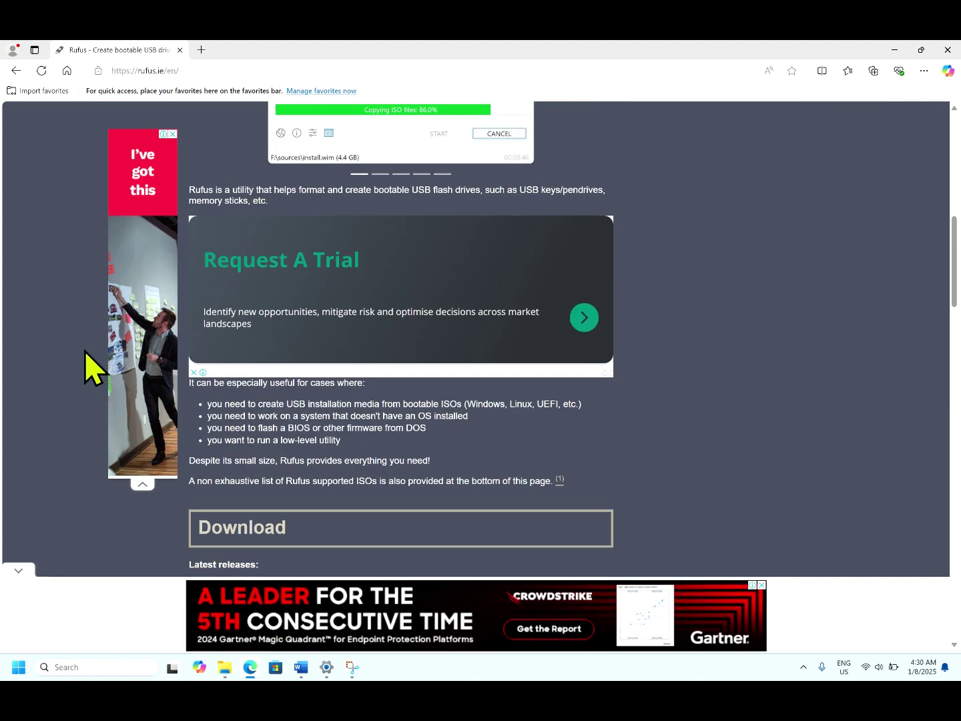
pyautogui.scroll(-6, 84, 350)
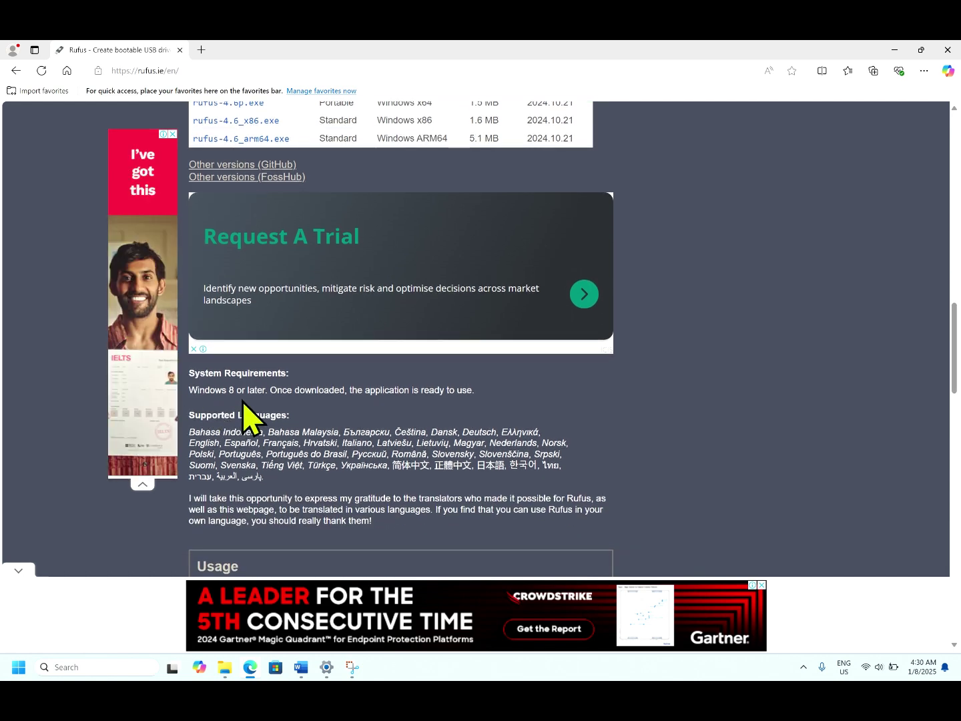
pyautogui.scroll(1, 243, 401)
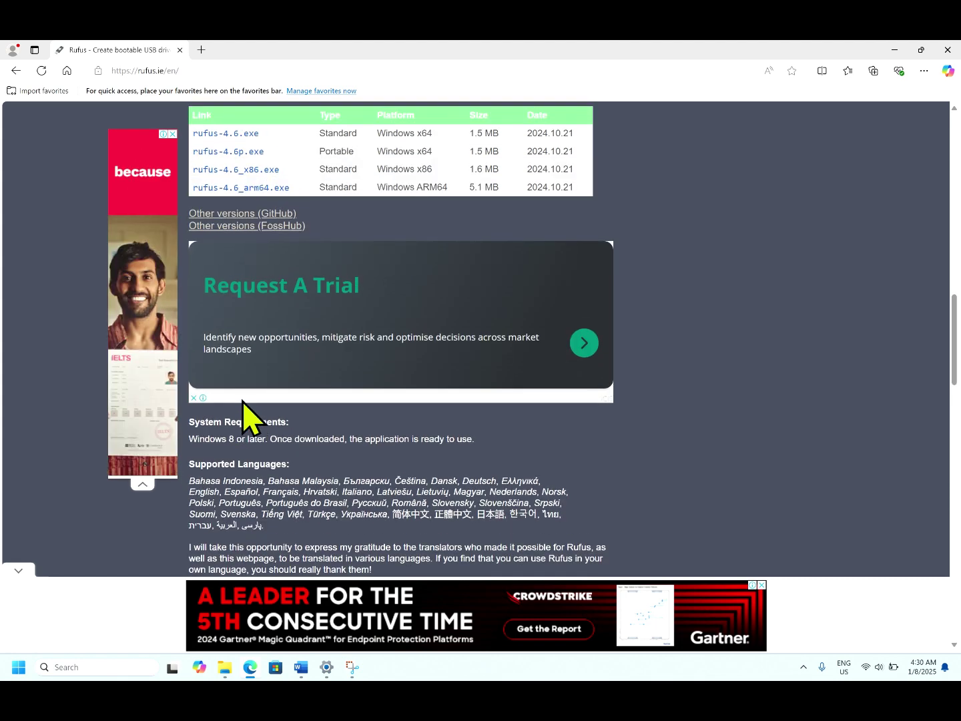
pyautogui.scroll(2, 242, 401)
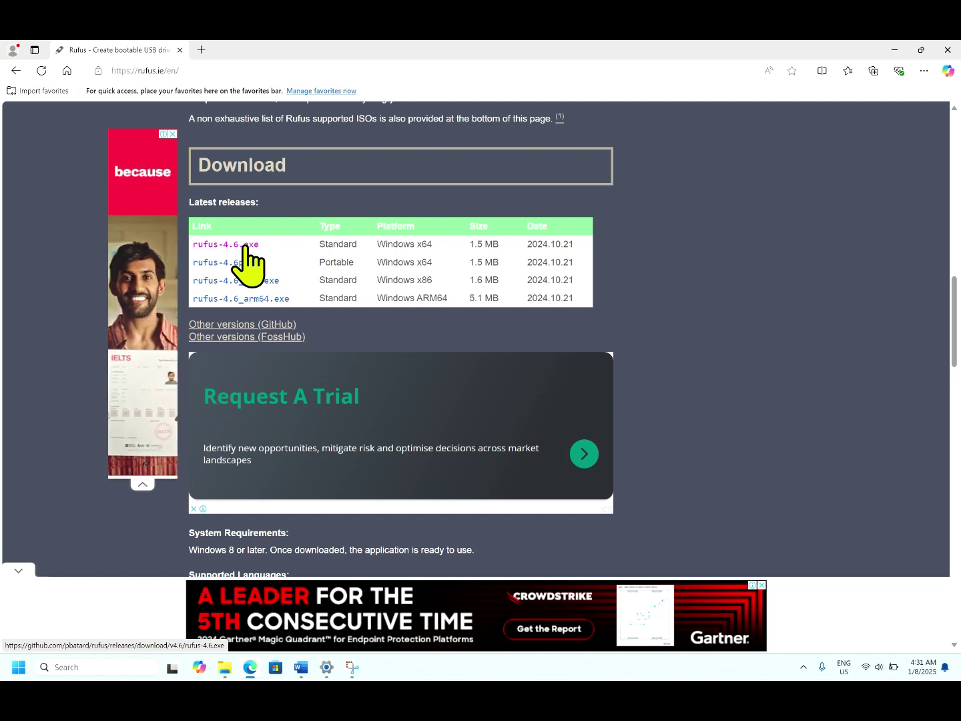
# Download the x64 rufus-4.6.exe and show it in the Downloads folder.
pyautogui.click(245, 247)
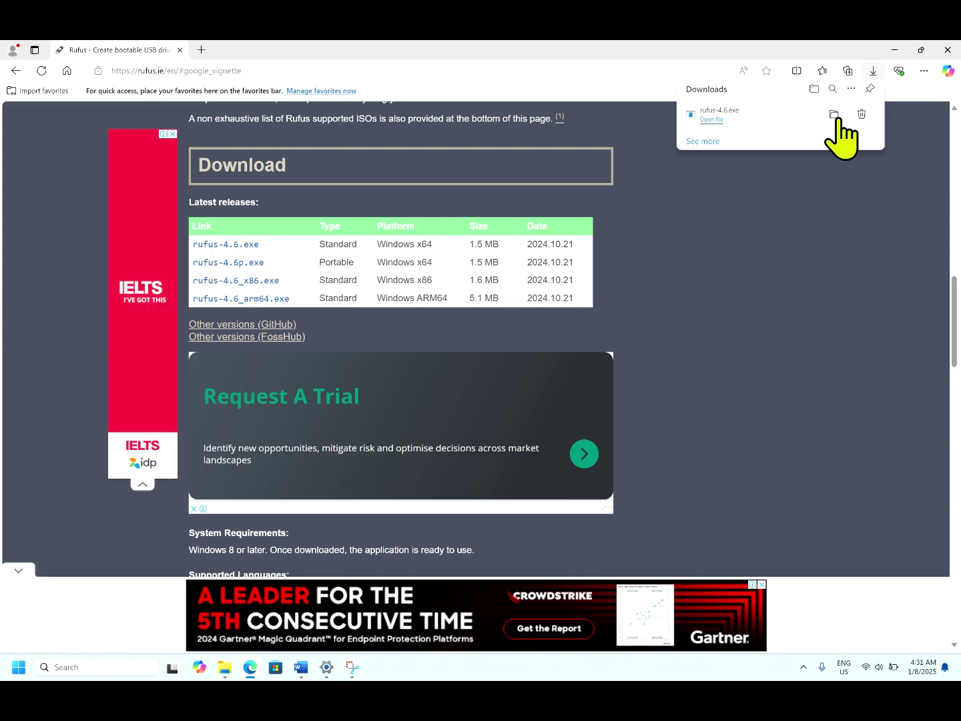
pyautogui.click(832, 116)
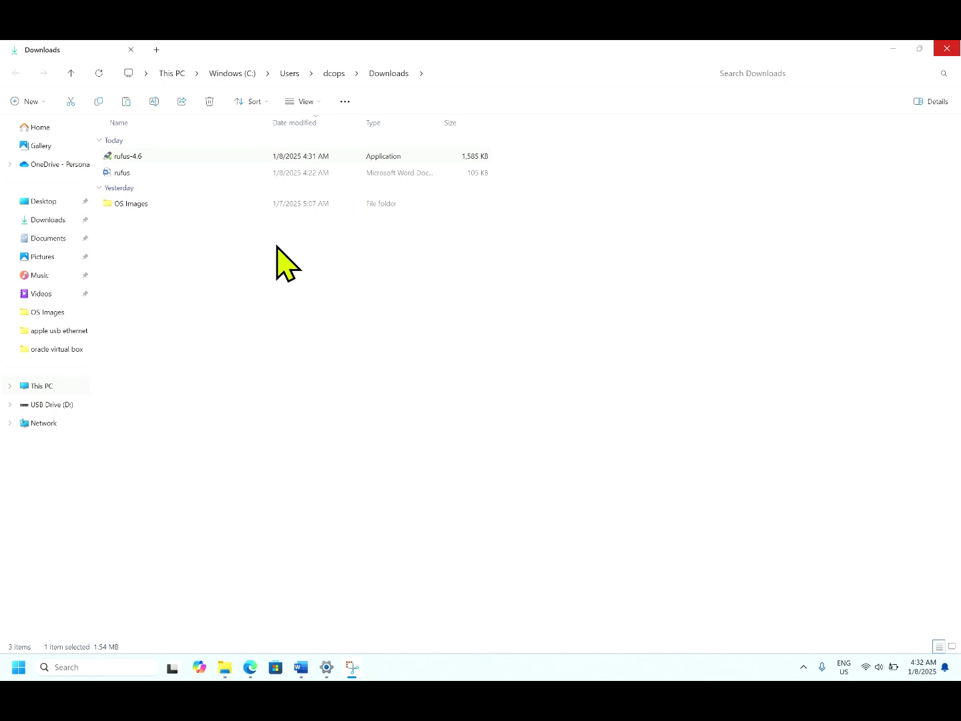
# Run rufus-4.6 from the Downloads folder.
pyautogui.doubleClick(143, 160)
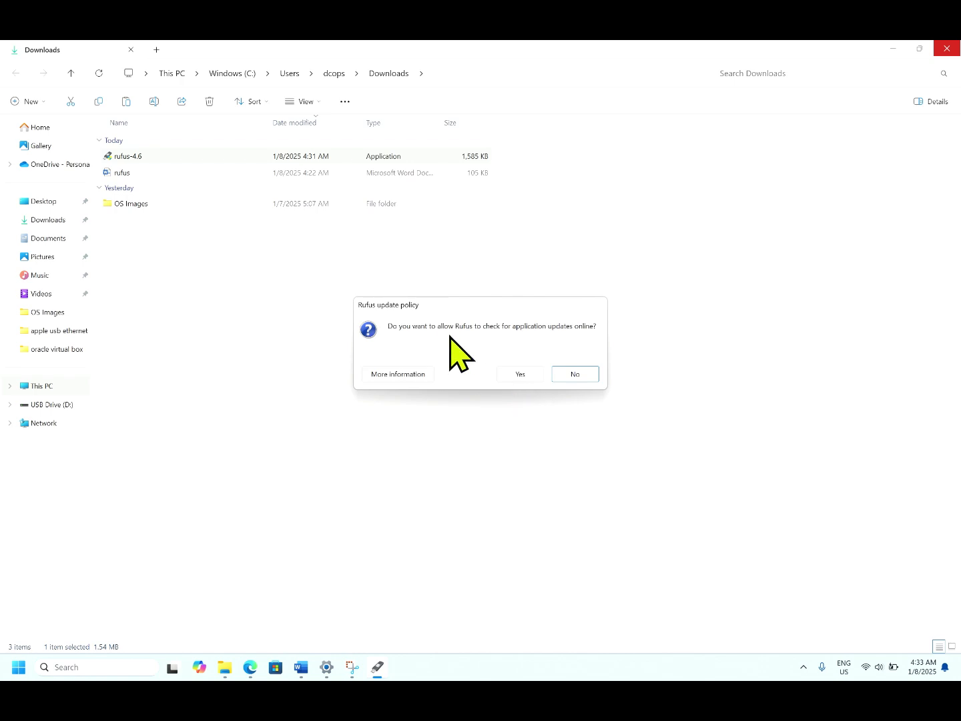
# Decline online update checks, then minimize File Explorer and Edge so only Rufus shows.
pyautogui.click(573, 374)
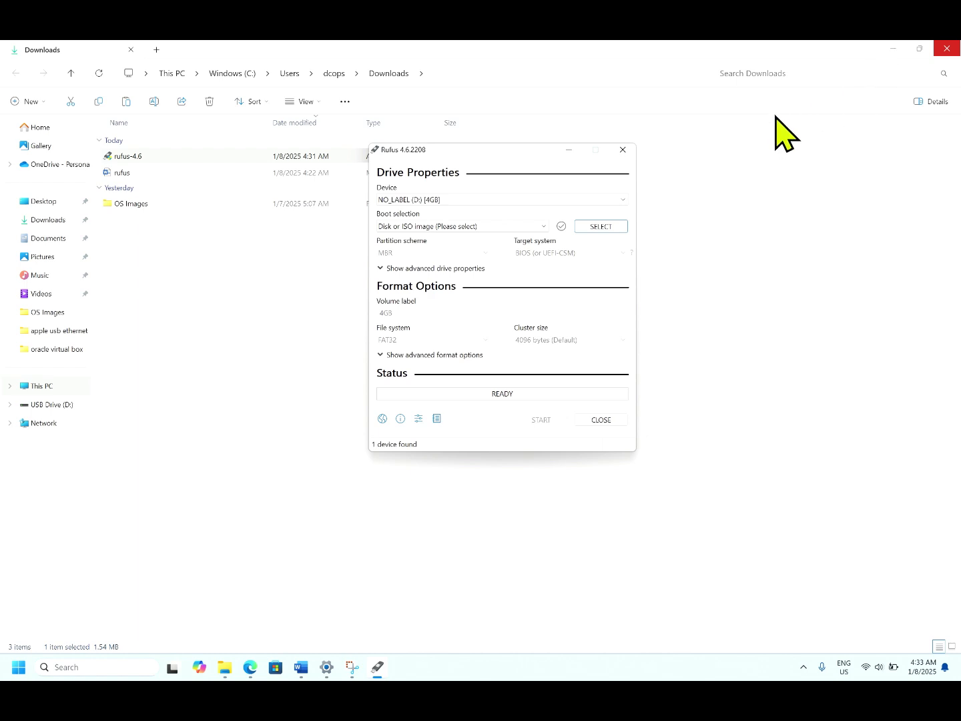
pyautogui.click(896, 50)
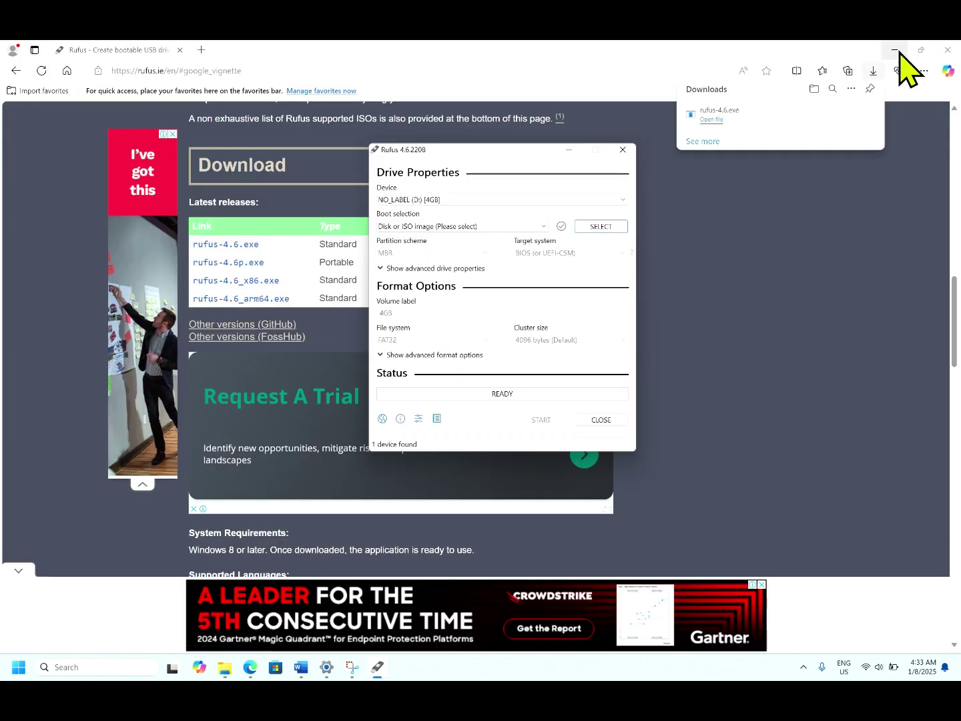
pyautogui.click(896, 51)
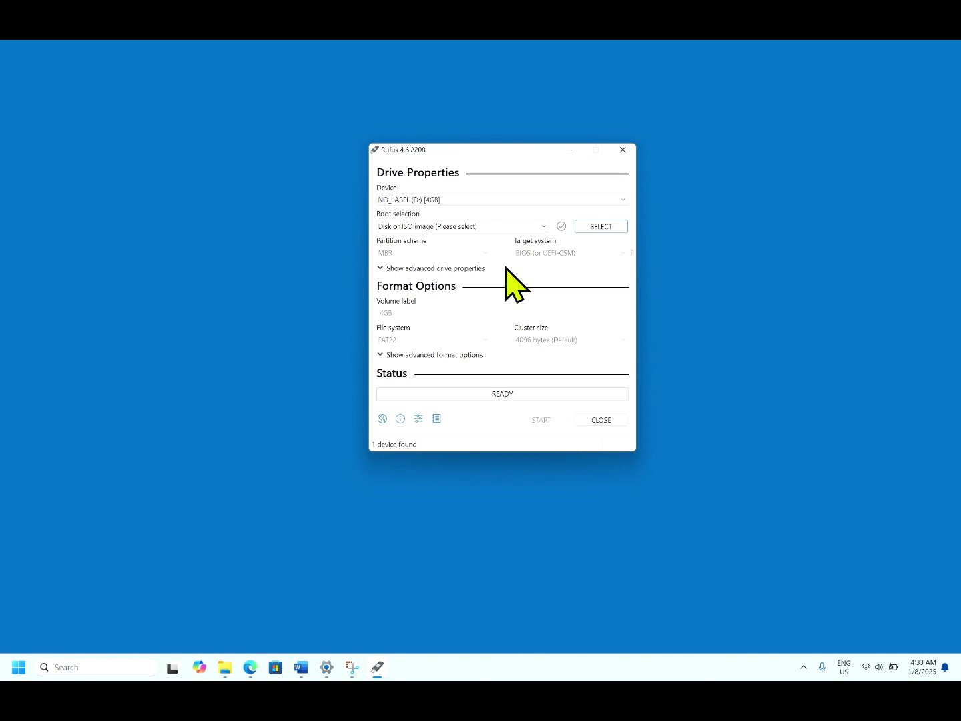
# Load ubuntu-18.04.5-server-amd64.iso from the OS Images folder as the boot image.
pyautogui.click(598, 228)
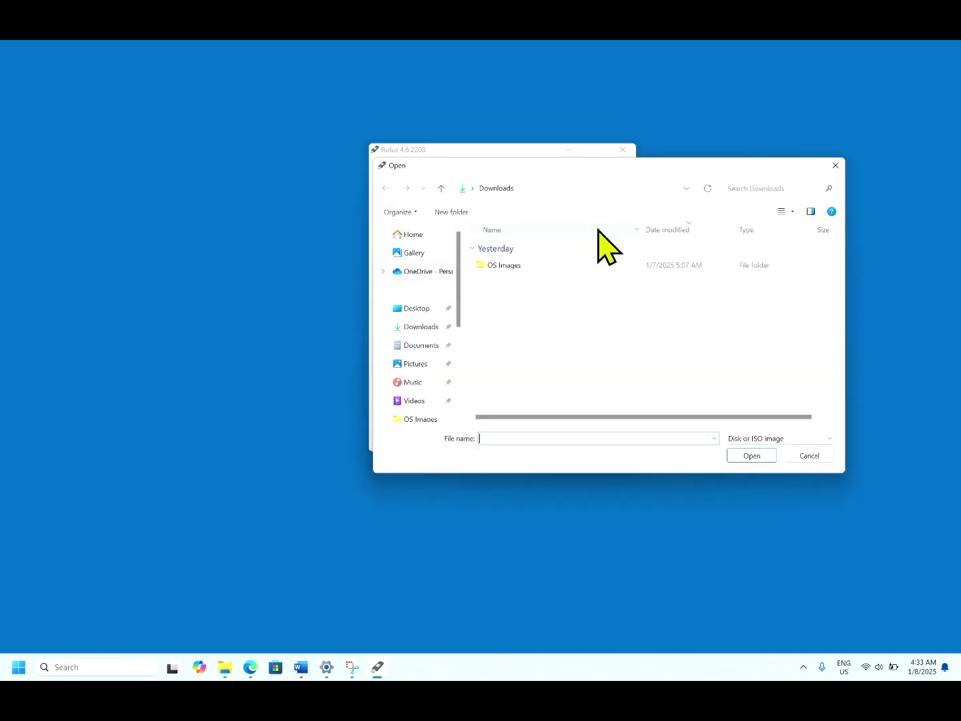
pyautogui.doubleClick(508, 268)
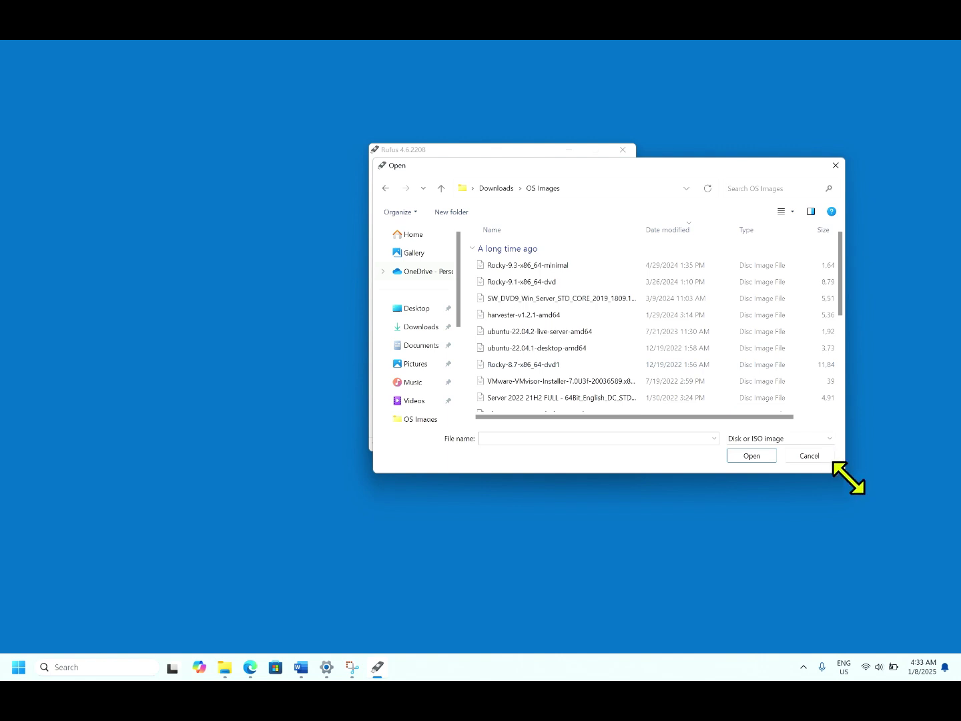
pyautogui.moveTo(851, 482); pyautogui.dragTo(933, 552)
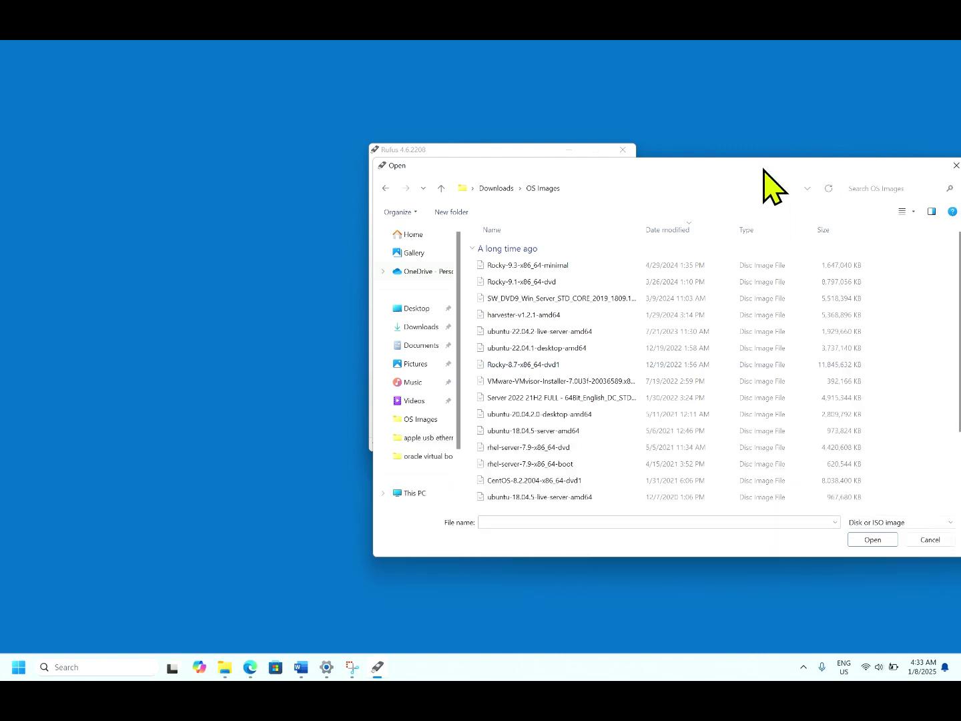
pyautogui.moveTo(764, 169); pyautogui.dragTo(528, 150)
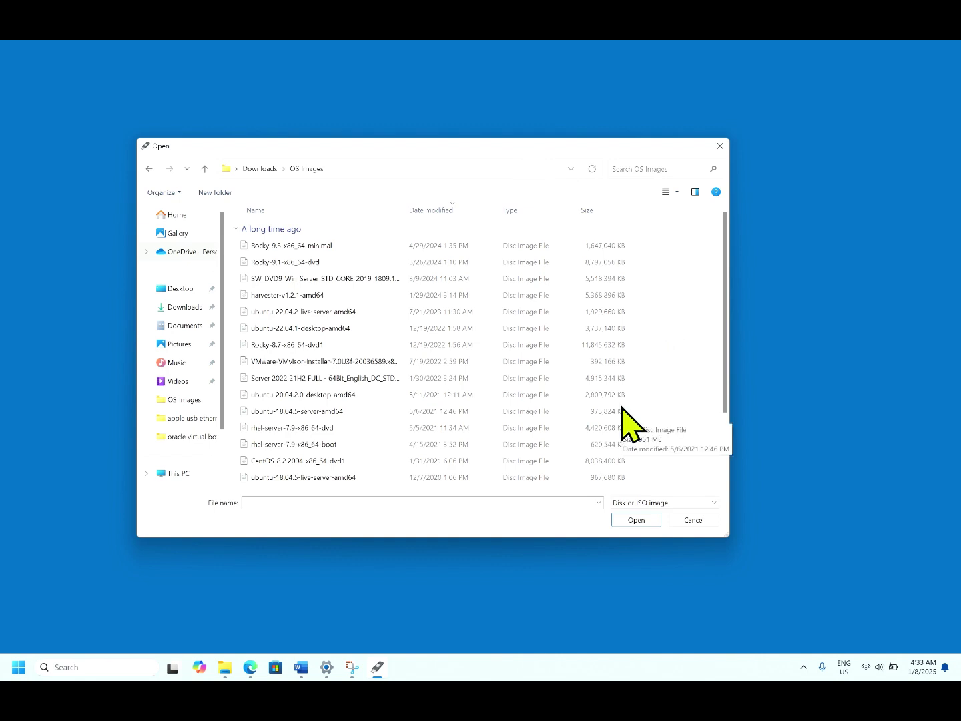
pyautogui.doubleClick(351, 411)
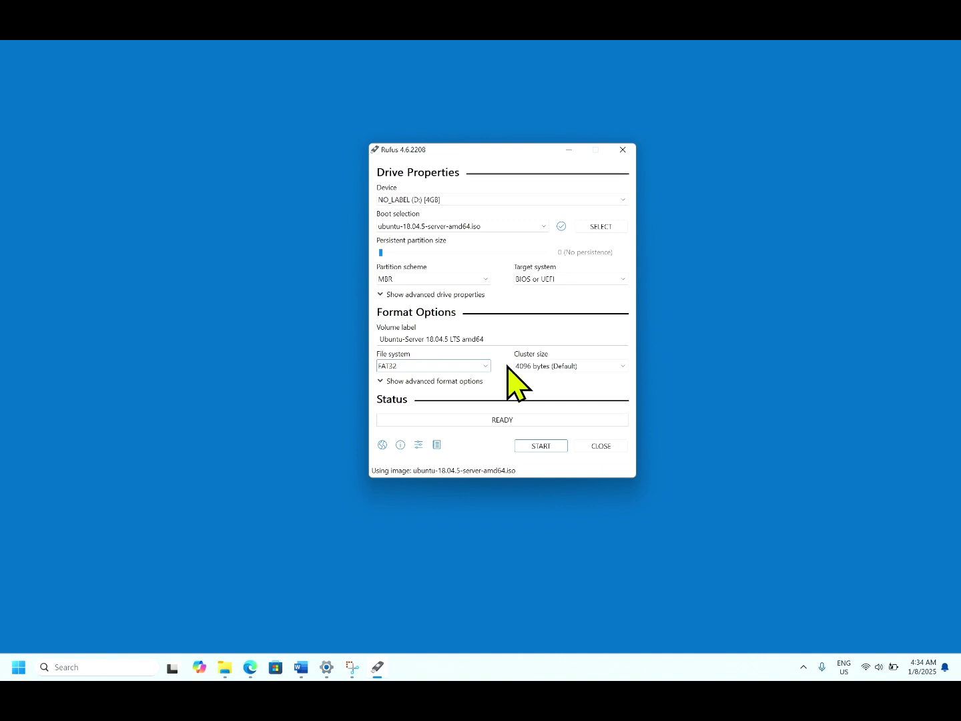
# Start writing in ISO Image mode, allowing the Syslinux download and confirming data erasure.
pyautogui.click(544, 446)
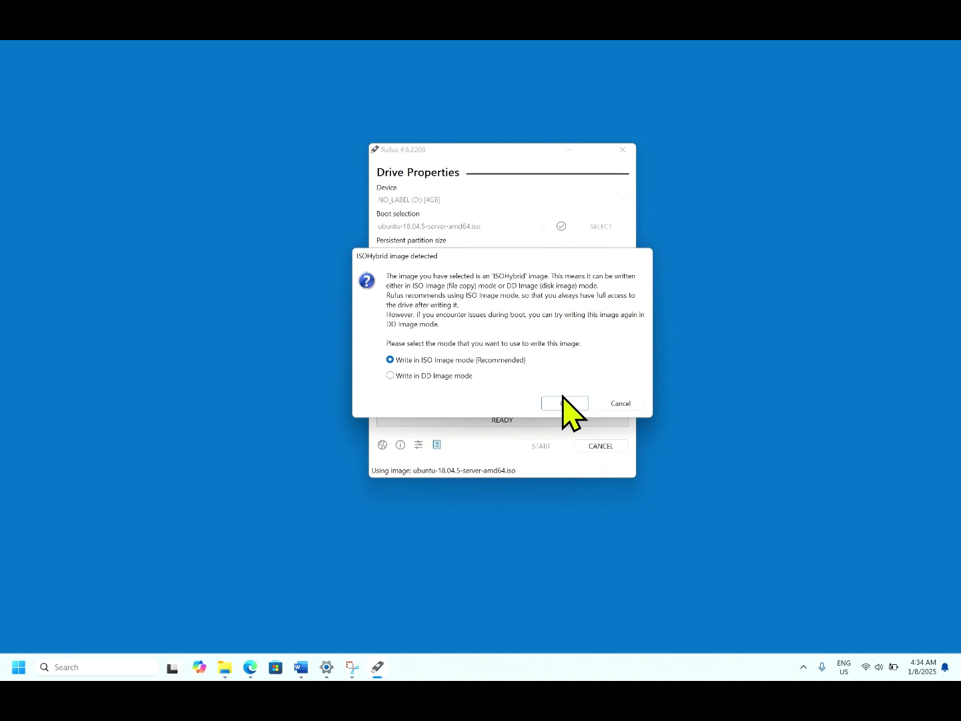
pyautogui.click(563, 401)
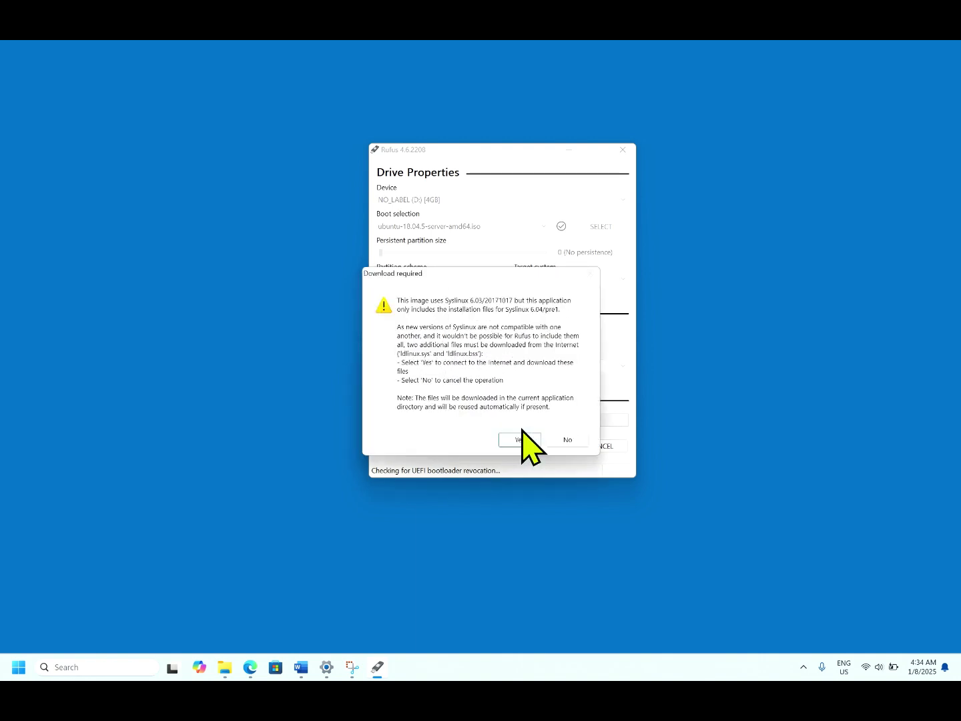
pyautogui.click(522, 437)
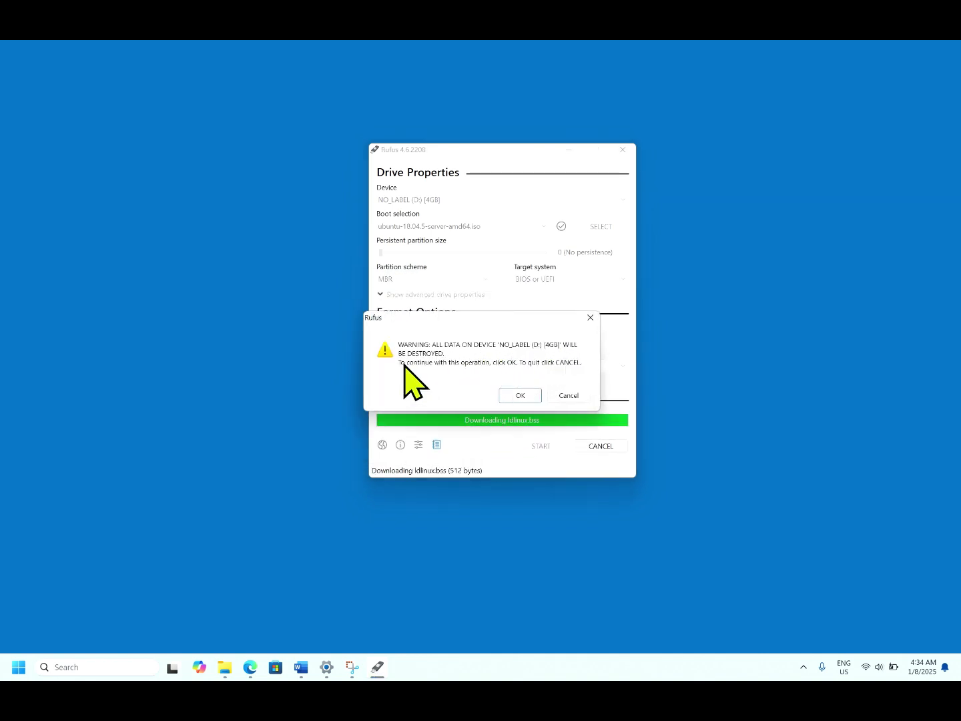
pyautogui.click(523, 398)
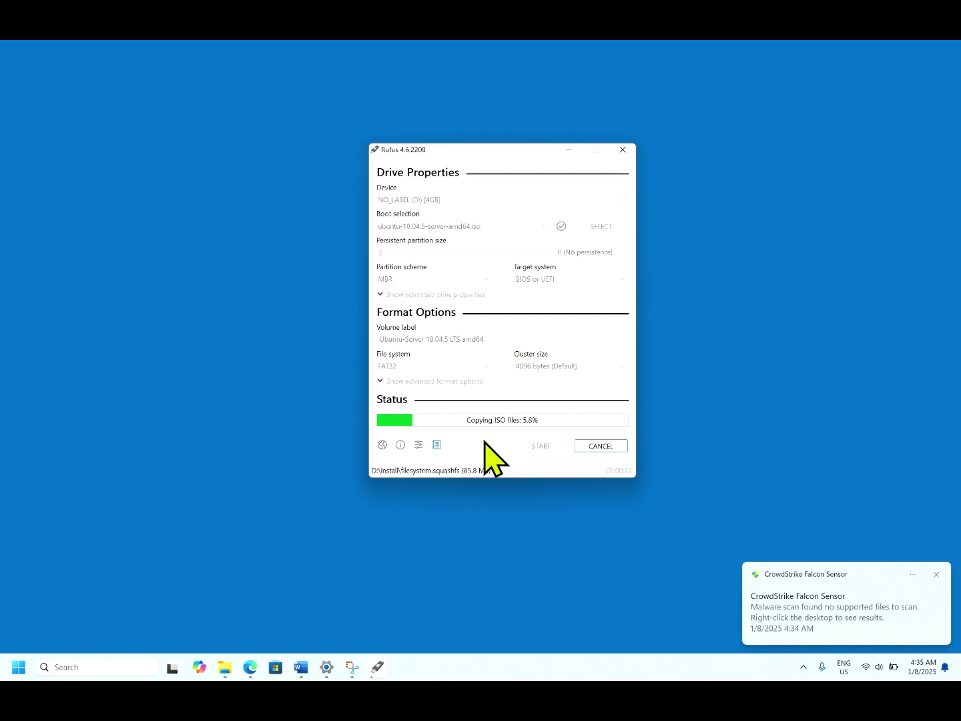
# Dismiss the CrowdStrike security notification while Rufus keeps copying.
pyautogui.click(937, 574)
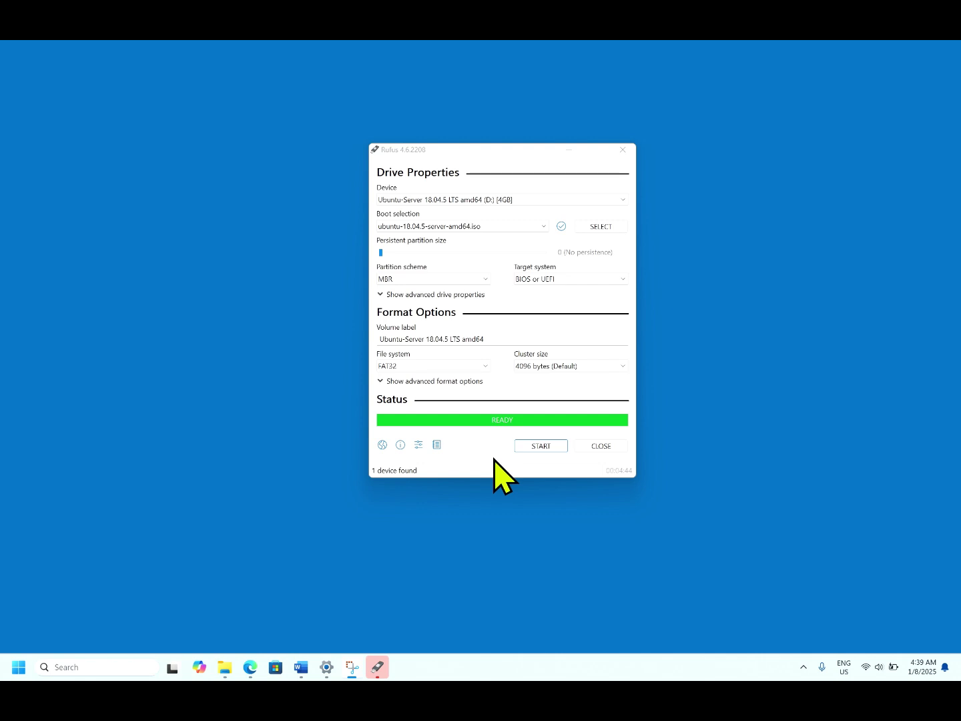
# Close Rufus and browse the UBUNTU-SERV (D:) drive's install files from This PC.
pyautogui.click(604, 447)
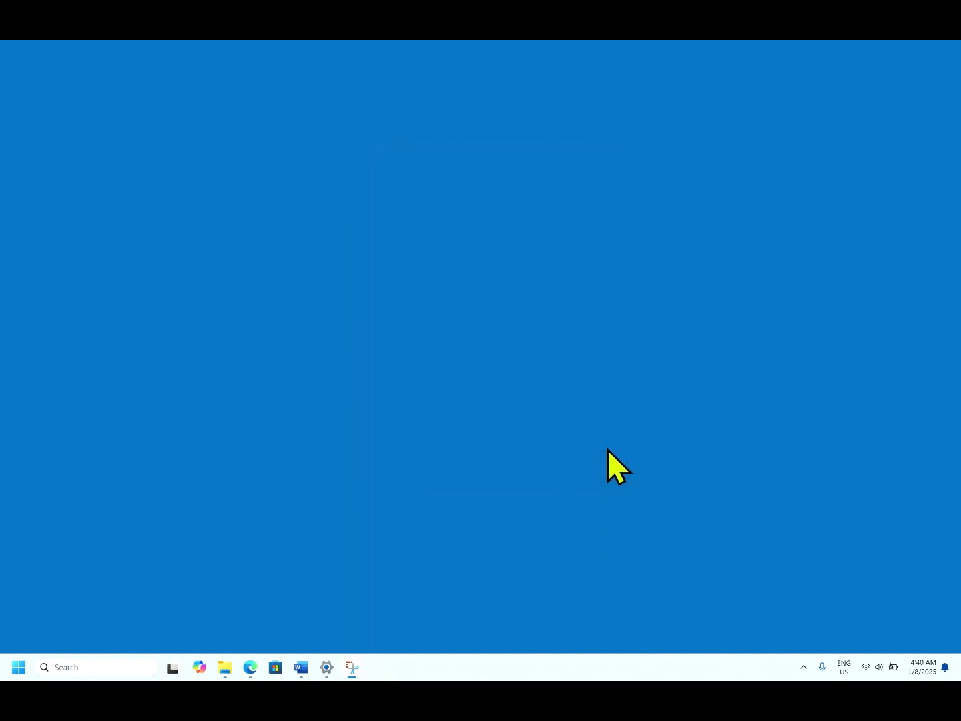
pyautogui.click(227, 669)
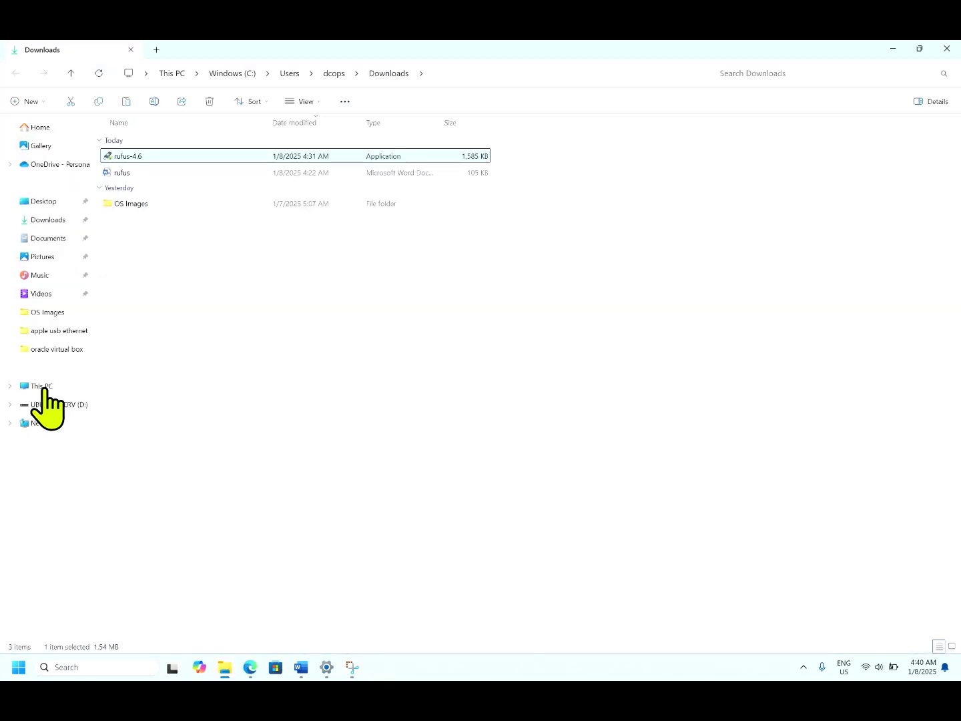
pyautogui.click(42, 387)
pyautogui.click(352, 142)
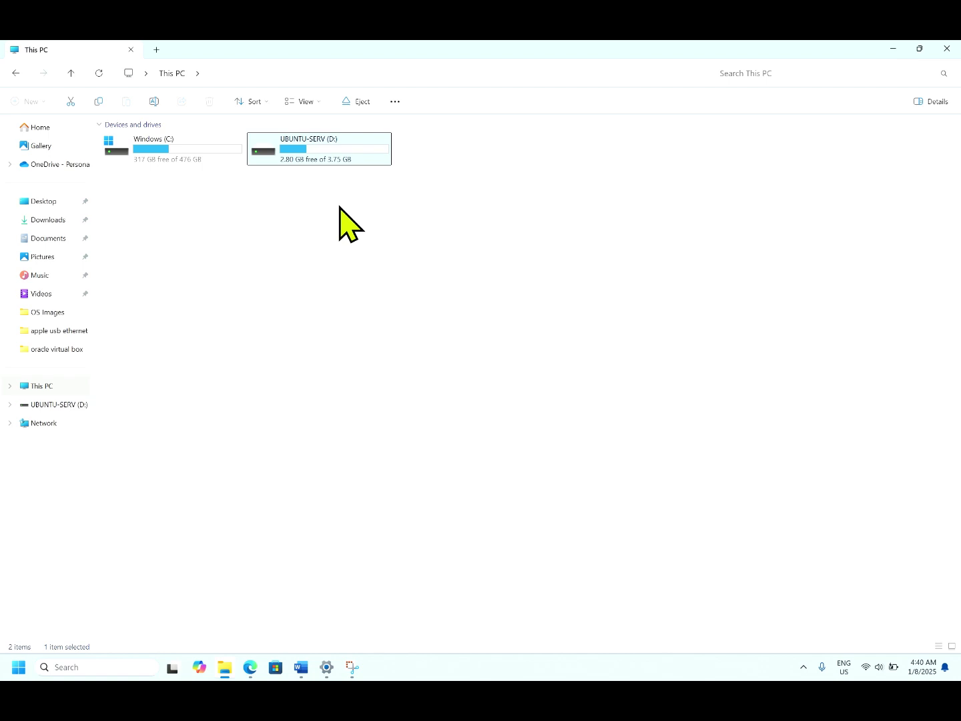
pyautogui.doubleClick(324, 156)
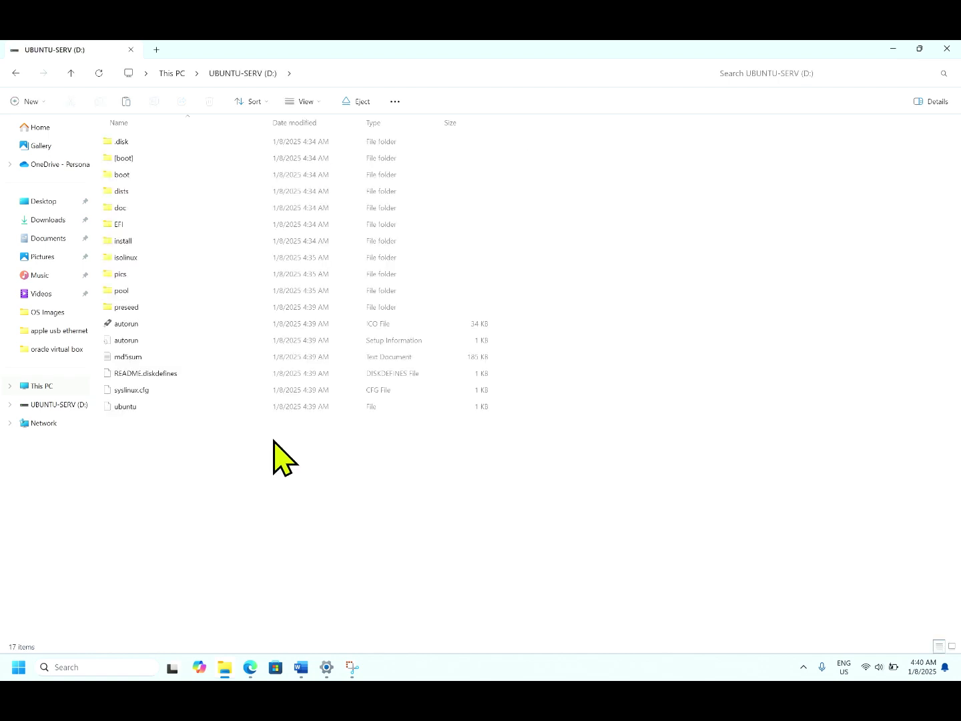
pyautogui.moveTo(483, 431); pyautogui.dragTo(184, 216)
pyautogui.click(280, 504)
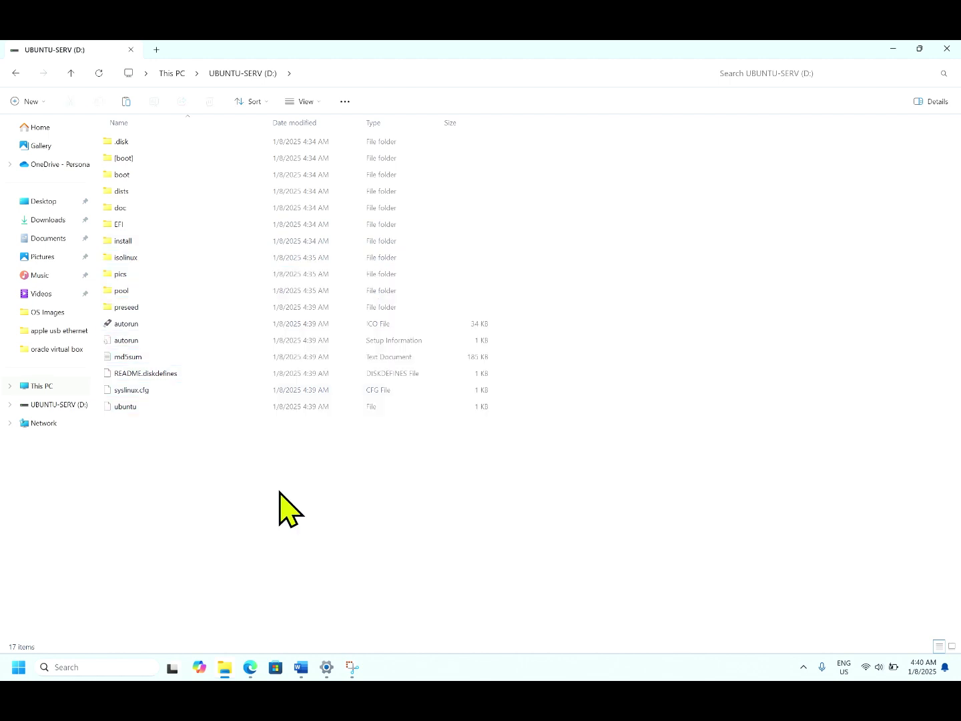